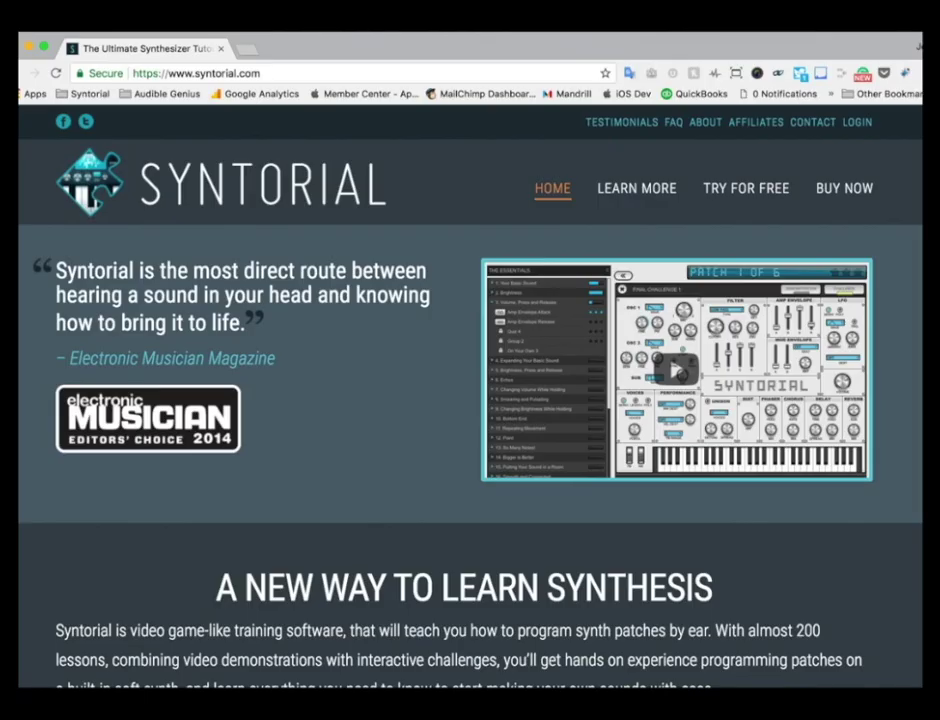
Step: Start the free trial, then open Syntorial's Download Lesson Packs list from The Essentials menu
{"action": "left_click", "coordinate": [747, 189]}
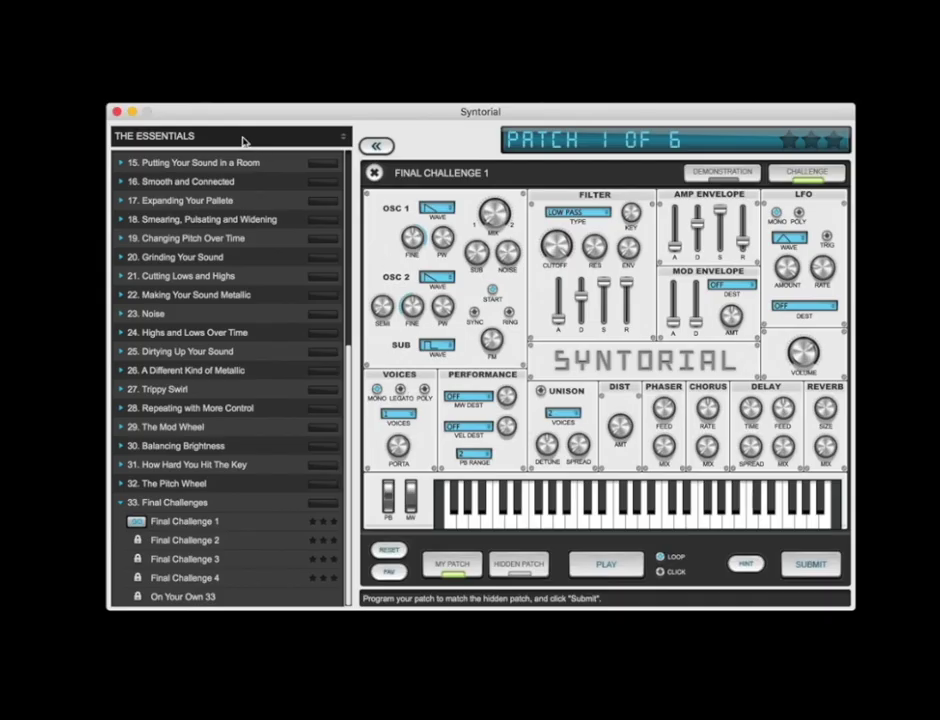
{"action": "left_click", "coordinate": [243, 141]}
{"action": "left_click", "coordinate": [248, 168]}
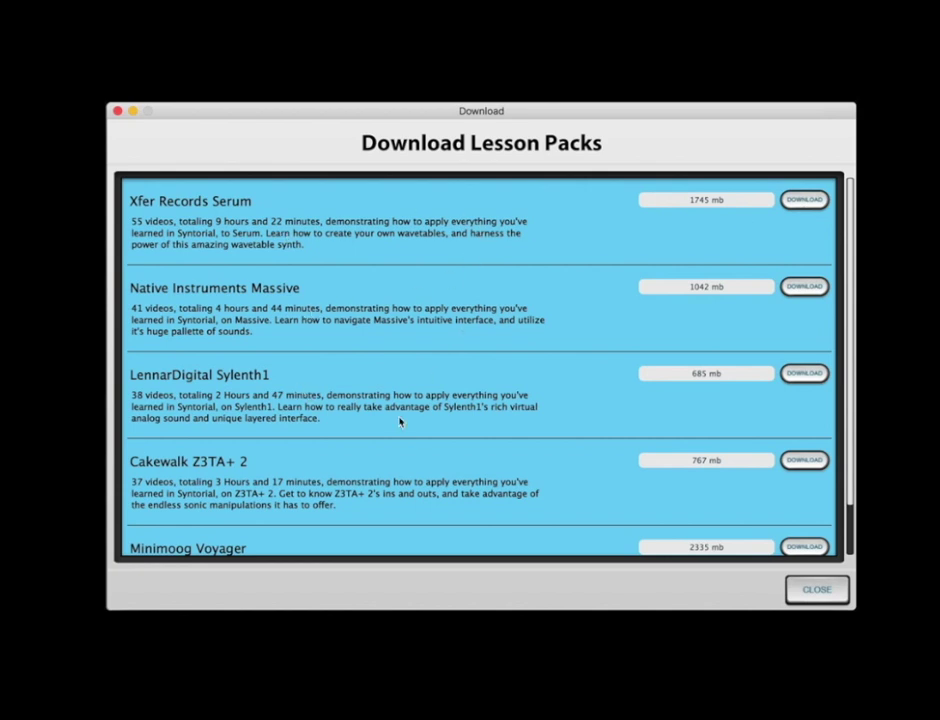
Step: Scroll down through the lesson packs and back up to Xfer Records Serum
{"action": "scroll", "coordinate": [414, 449], "scroll_direction": "down", "scroll_amount": 2}
{"action": "scroll", "coordinate": [414, 449], "scroll_direction": "up", "scroll_amount": 2}
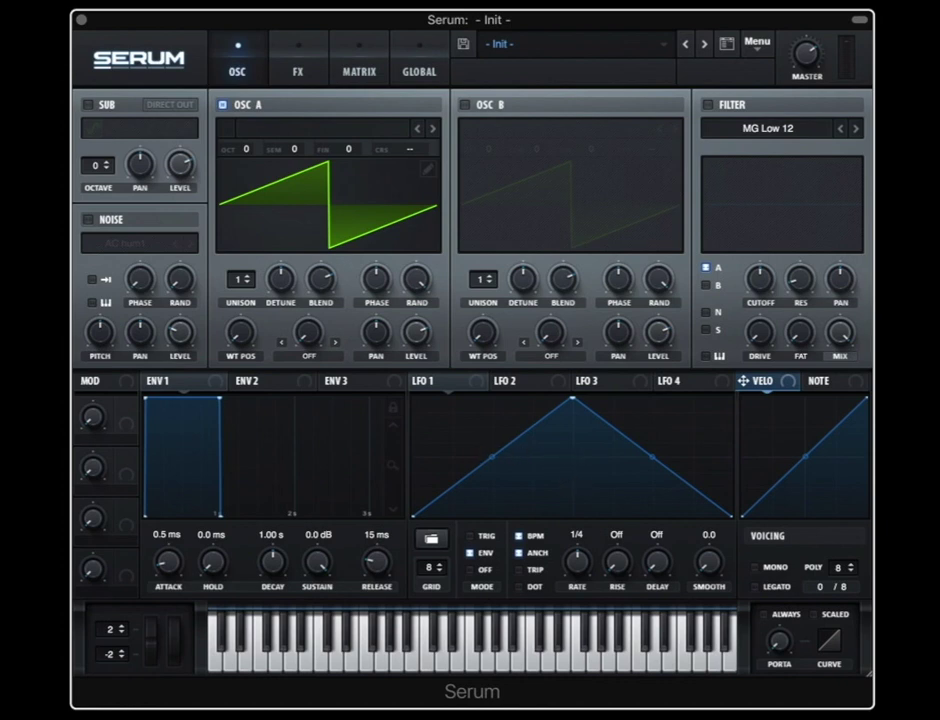
Step: Load the BA Tu-um-wii [AF] preset from the Bass (Hard) category
{"action": "left_click", "coordinate": [577, 48]}
{"action": "mouse_move", "coordinate": [548, 72]}
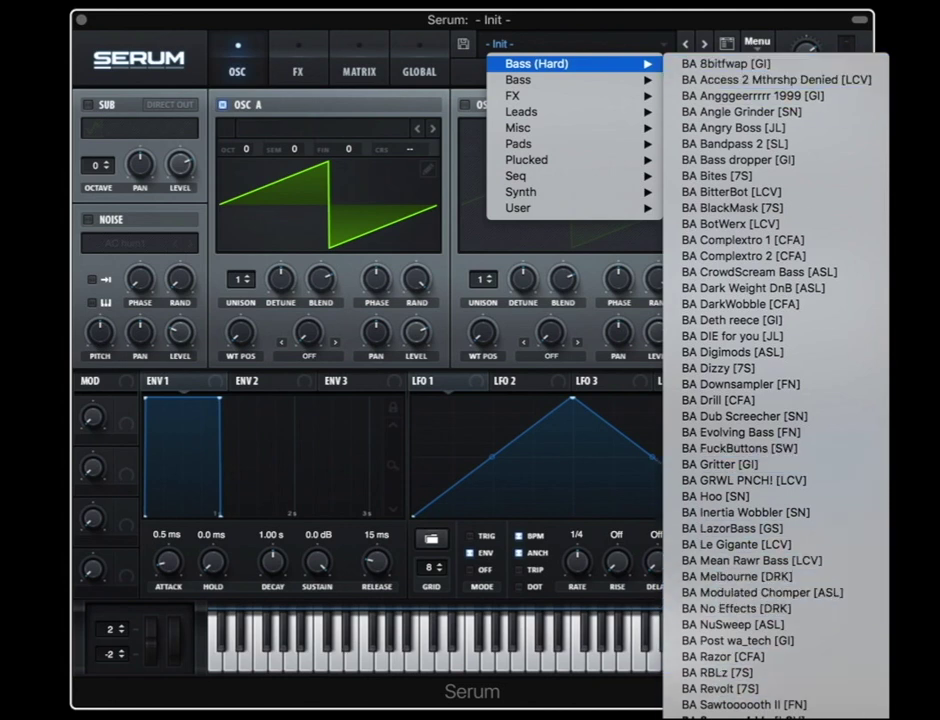
{"action": "left_click", "coordinate": [740, 712]}
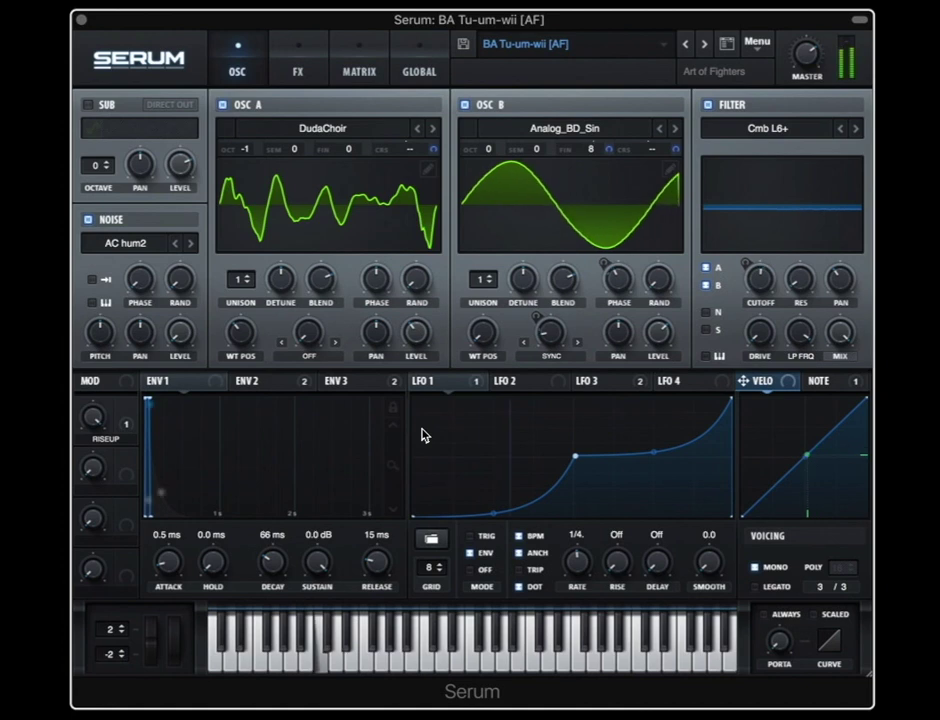
Step: Toggle LFO 1's B Warp bypass on and off, then switch its mode Off and back to ENV
{"action": "right_click", "coordinate": [420, 381]}
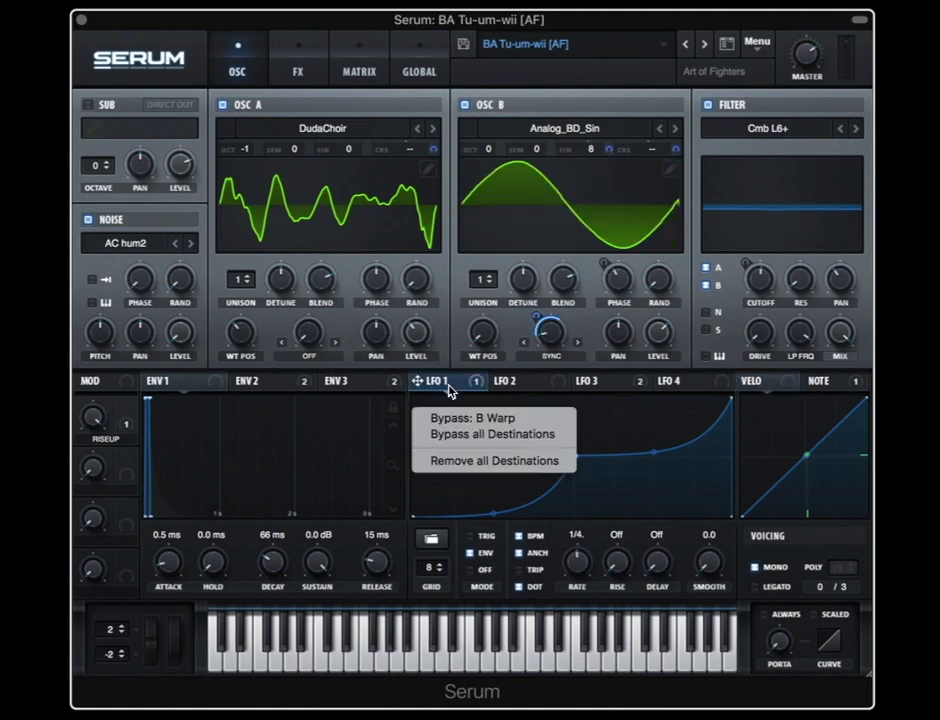
{"action": "left_click", "coordinate": [511, 424]}
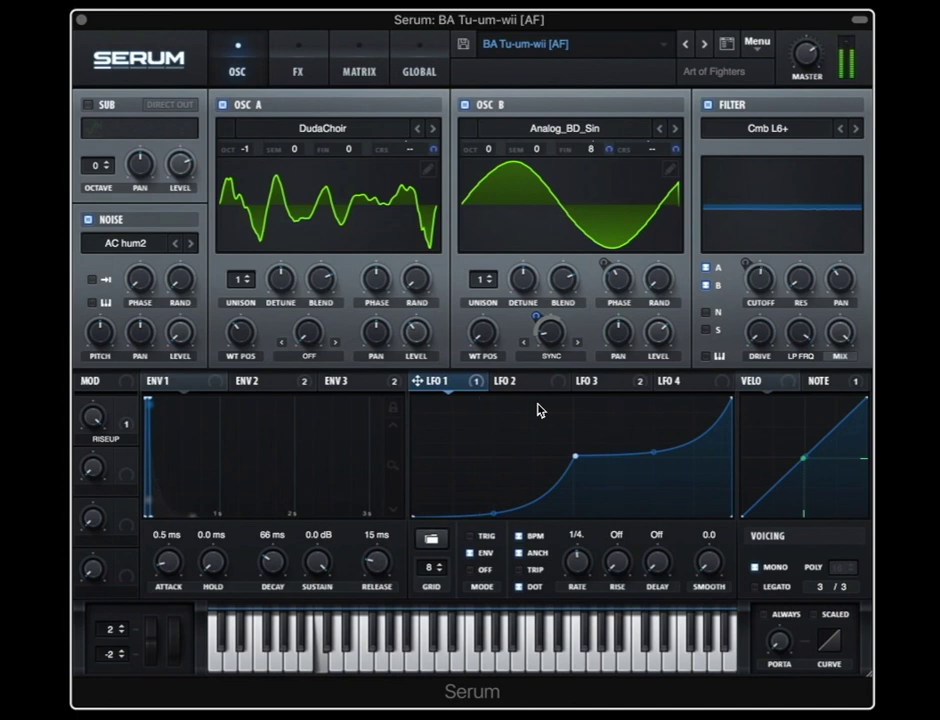
{"action": "right_click", "coordinate": [445, 382]}
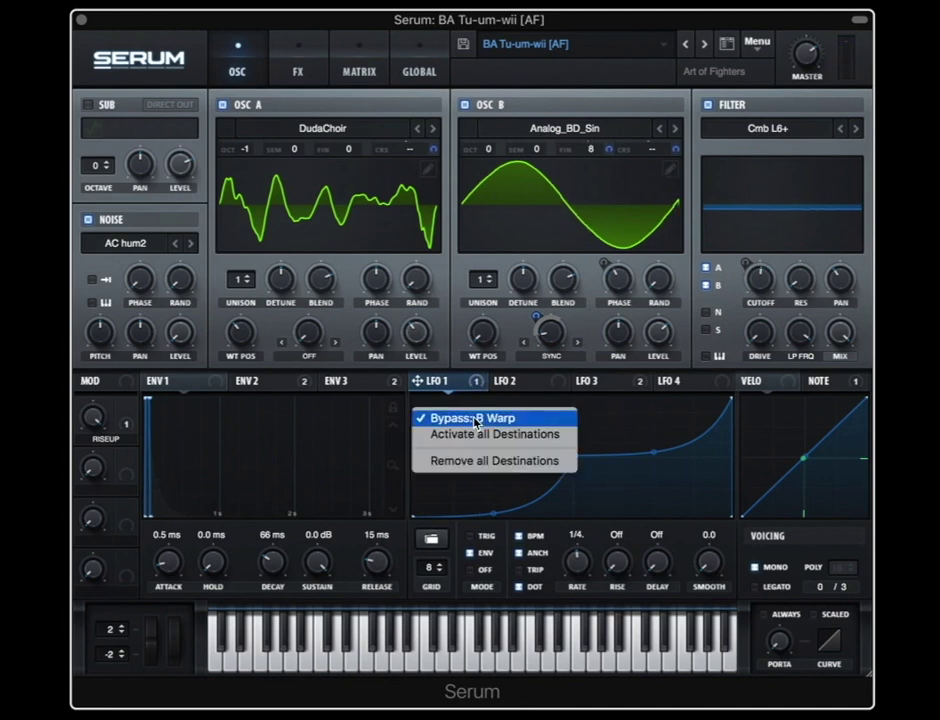
{"action": "left_click", "coordinate": [474, 419]}
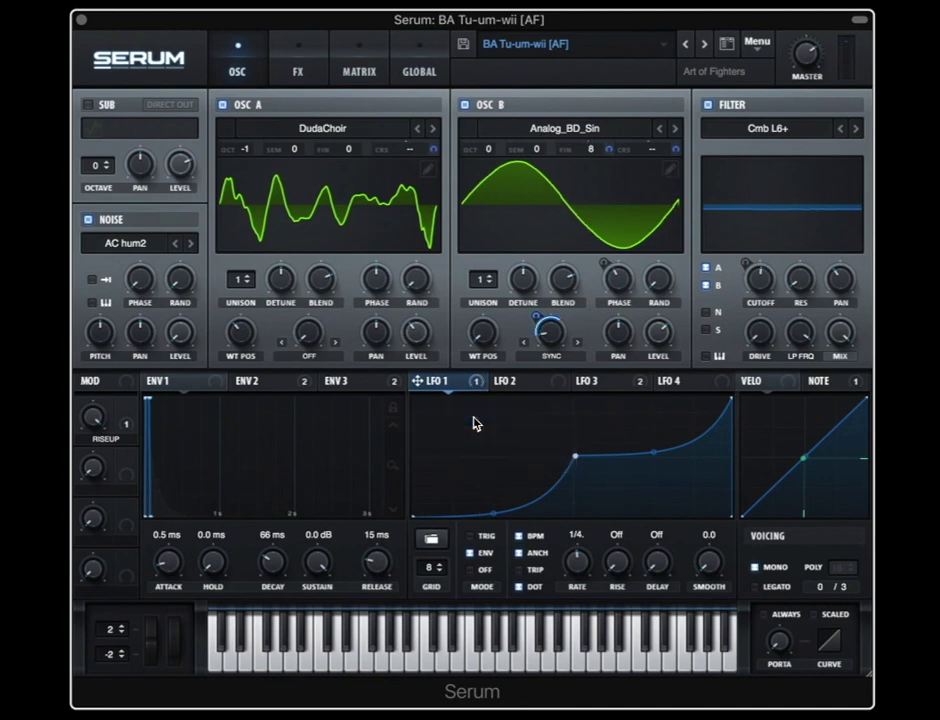
{"action": "left_click", "coordinate": [484, 570]}
{"action": "left_click", "coordinate": [471, 554]}
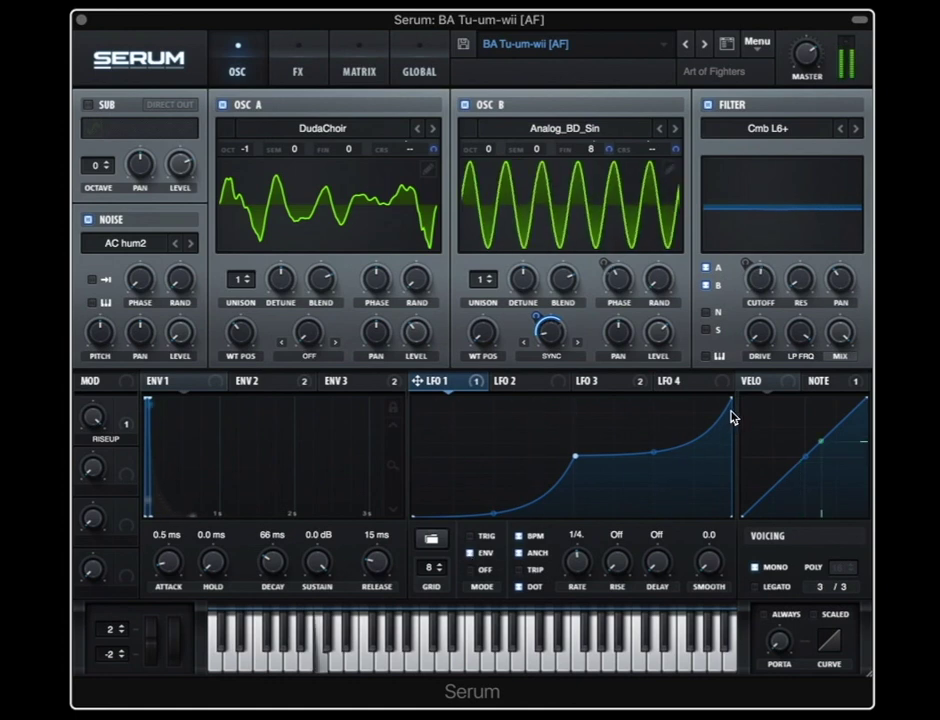
Step: Load the PR Dirty Kick [SN] preset from the Misc category
{"action": "left_click", "coordinate": [592, 43]}
{"action": "mouse_move", "coordinate": [552, 129]}
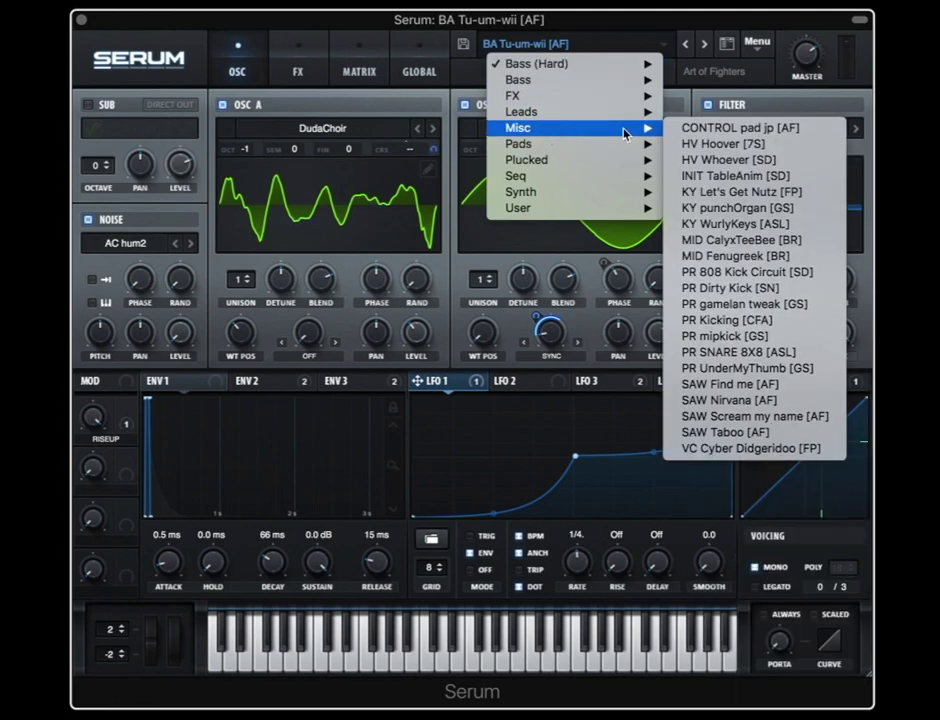
{"action": "left_click", "coordinate": [747, 289]}
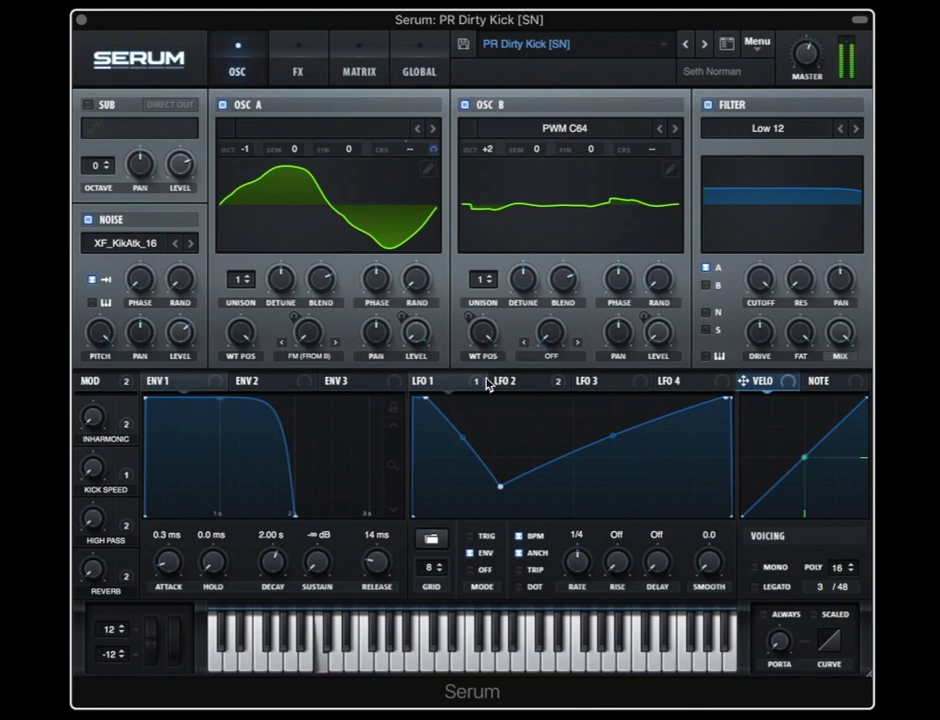
Step: Bypass LFO 1's A Vol modulation, then restore it
{"action": "mouse_move", "coordinate": [440, 390]}
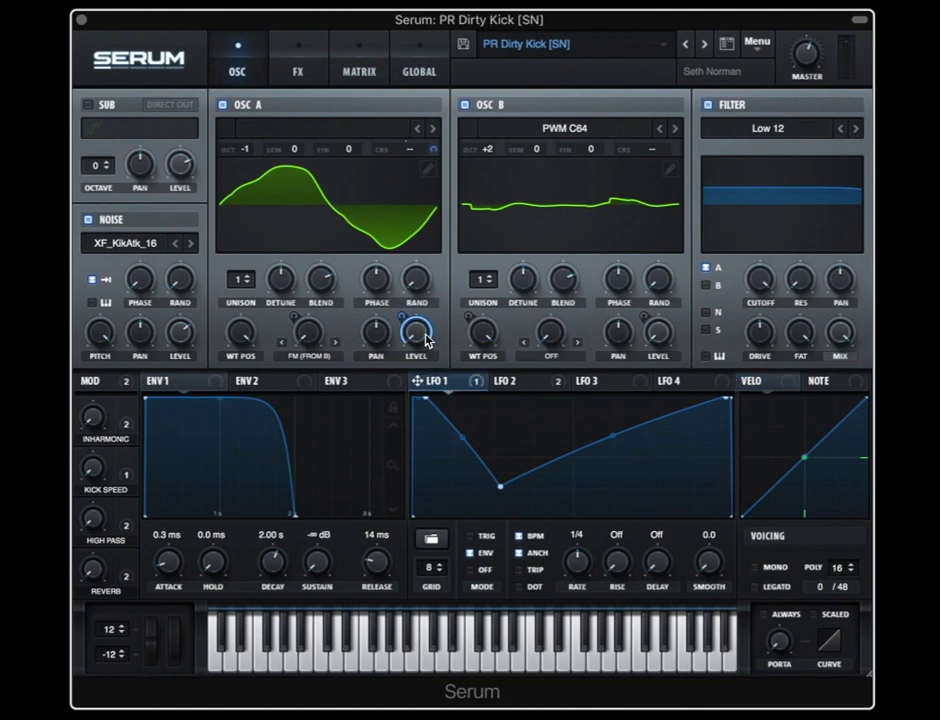
{"action": "right_click", "coordinate": [440, 386]}
{"action": "left_click", "coordinate": [506, 417]}
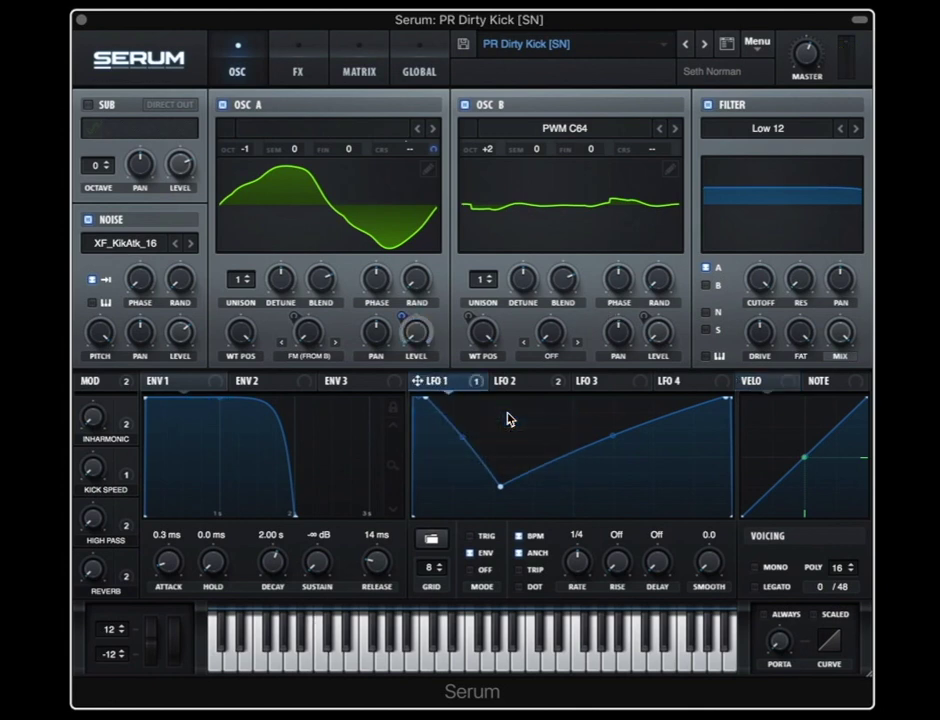
{"action": "right_click", "coordinate": [436, 381]}
{"action": "left_click", "coordinate": [496, 419]}
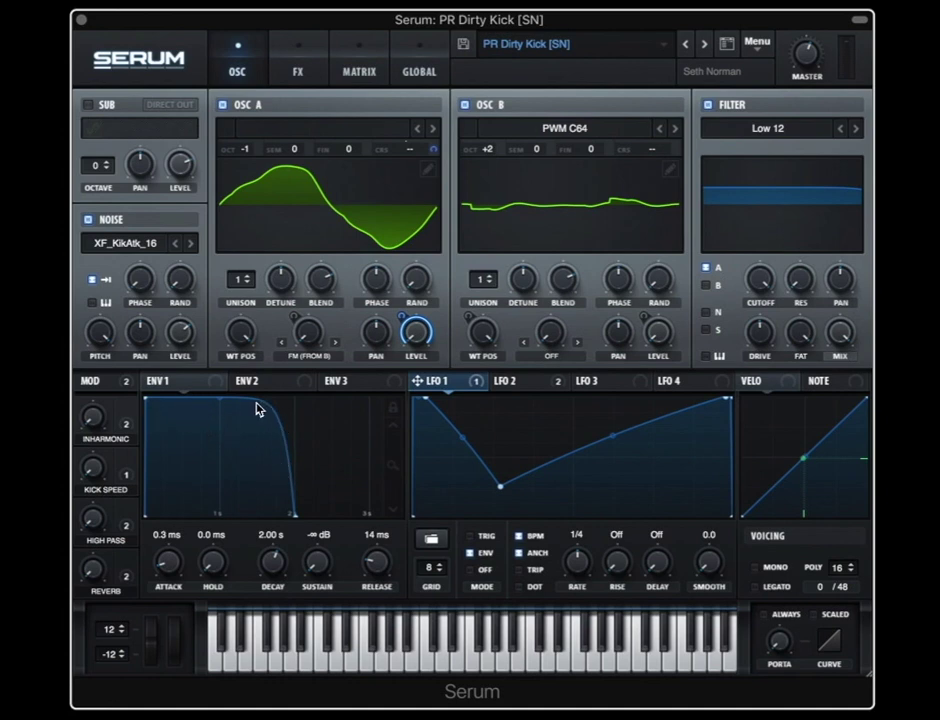
Step: Reset to Init, route LFO 1 to Filter Cutoff, enable the filter, and set LFO 1 to ENV
{"action": "left_click", "coordinate": [758, 44]}
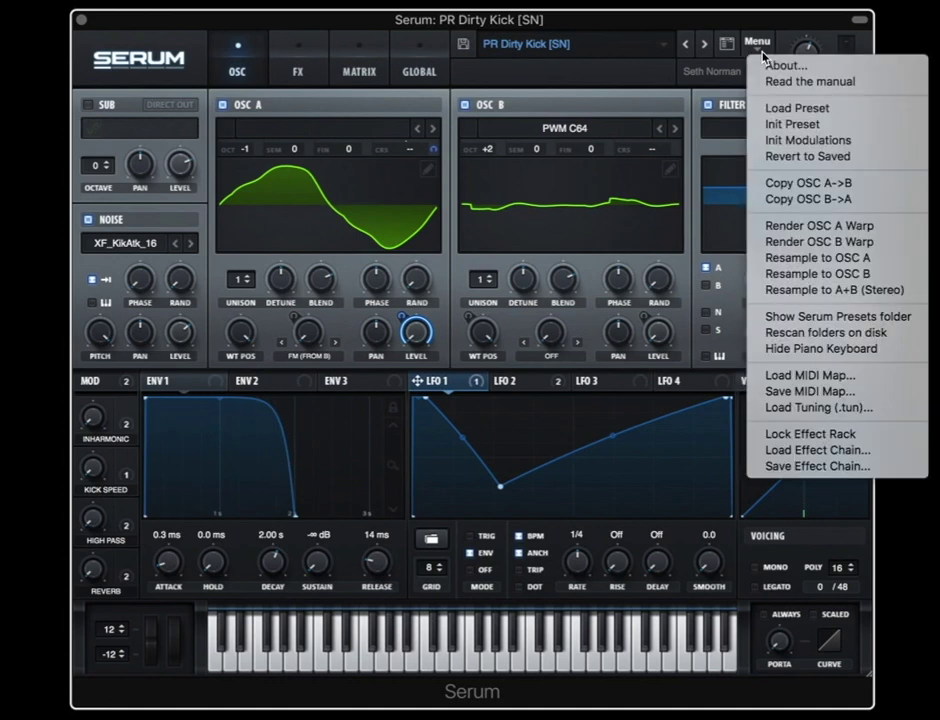
{"action": "left_click", "coordinate": [792, 124]}
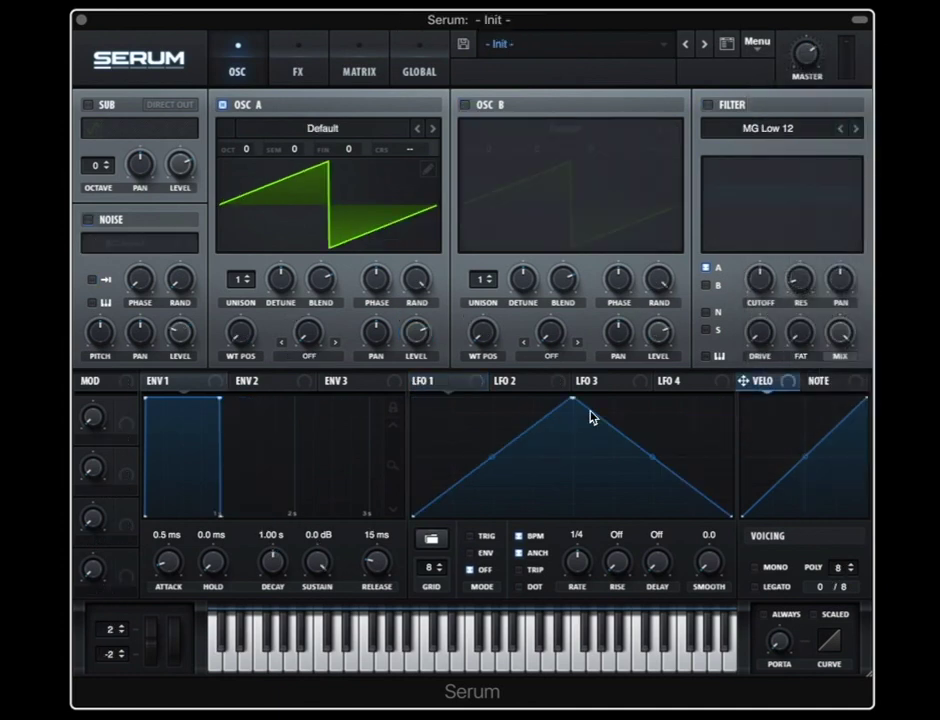
{"action": "left_click_drag", "start_coordinate": [420, 383], "coordinate": [761, 284]}
{"action": "left_click", "coordinate": [708, 106]}
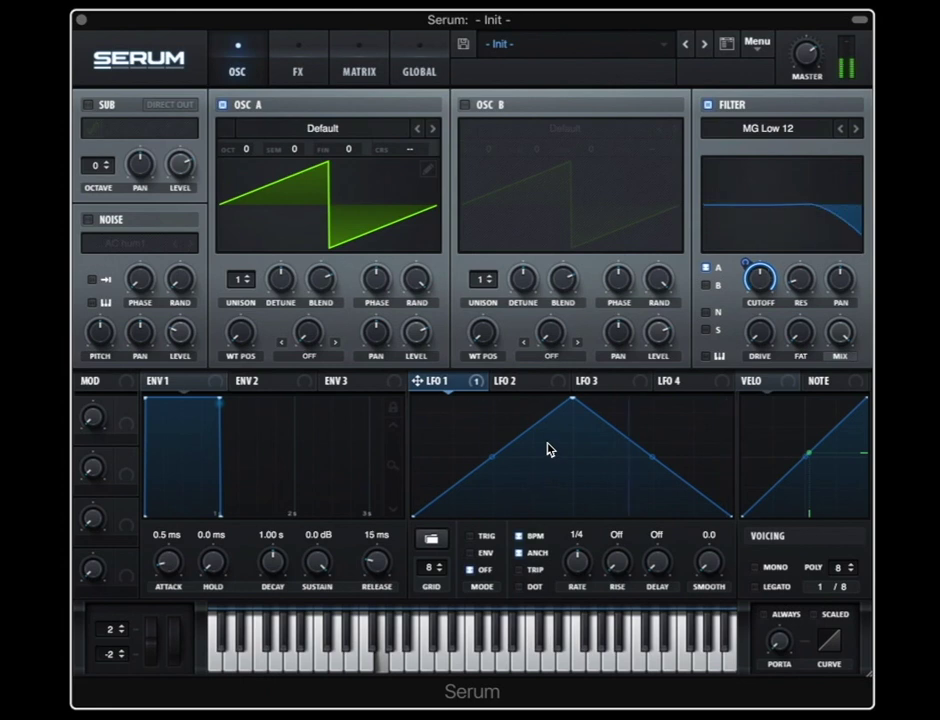
{"action": "left_click", "coordinate": [470, 553]}
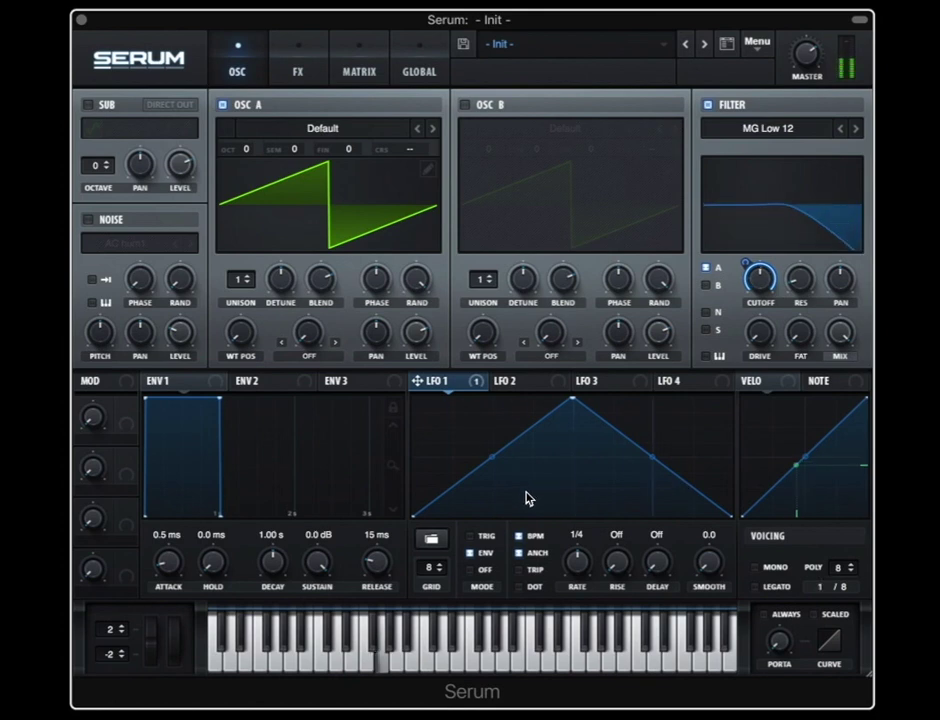
Step: Set a loopback at LFO 1's peak, then add a rising-slope node as loopback and raise it
{"action": "right_click", "coordinate": [573, 407]}
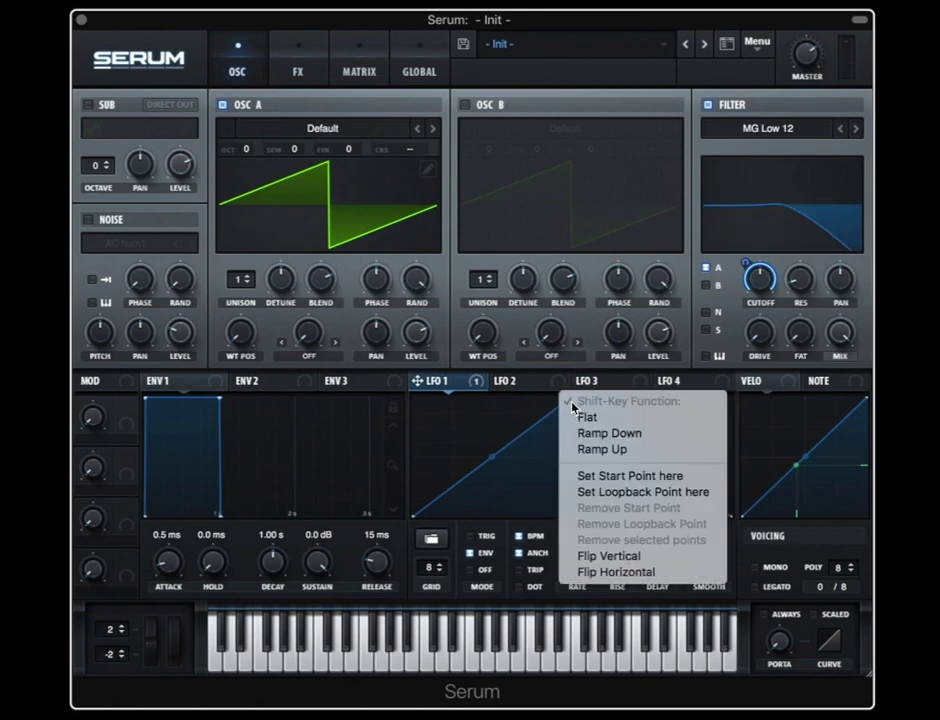
{"action": "left_click", "coordinate": [673, 491]}
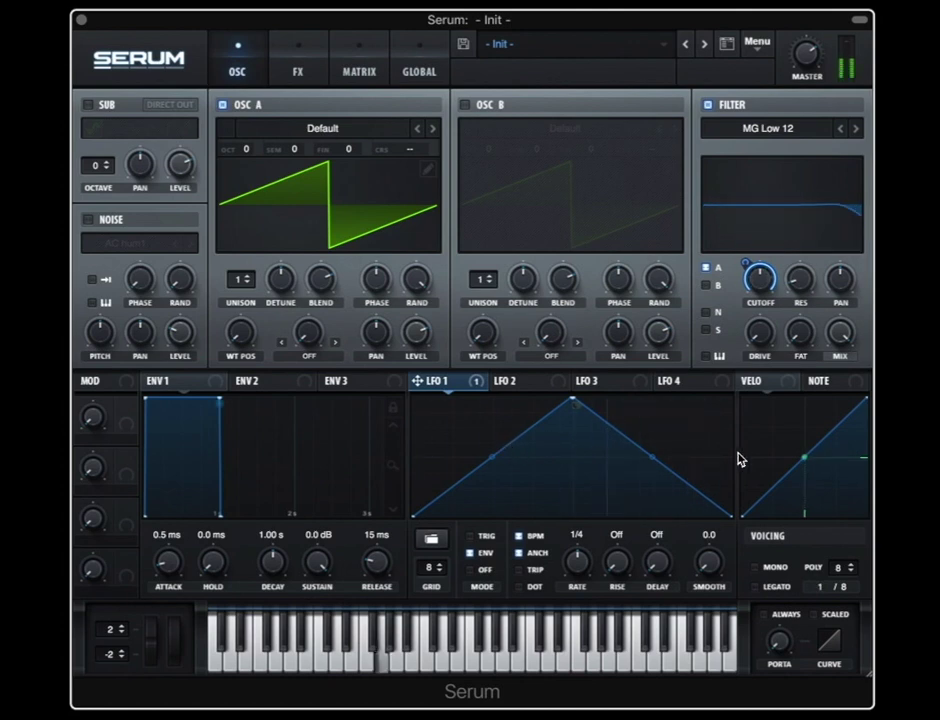
{"action": "double_click", "coordinate": [498, 452]}
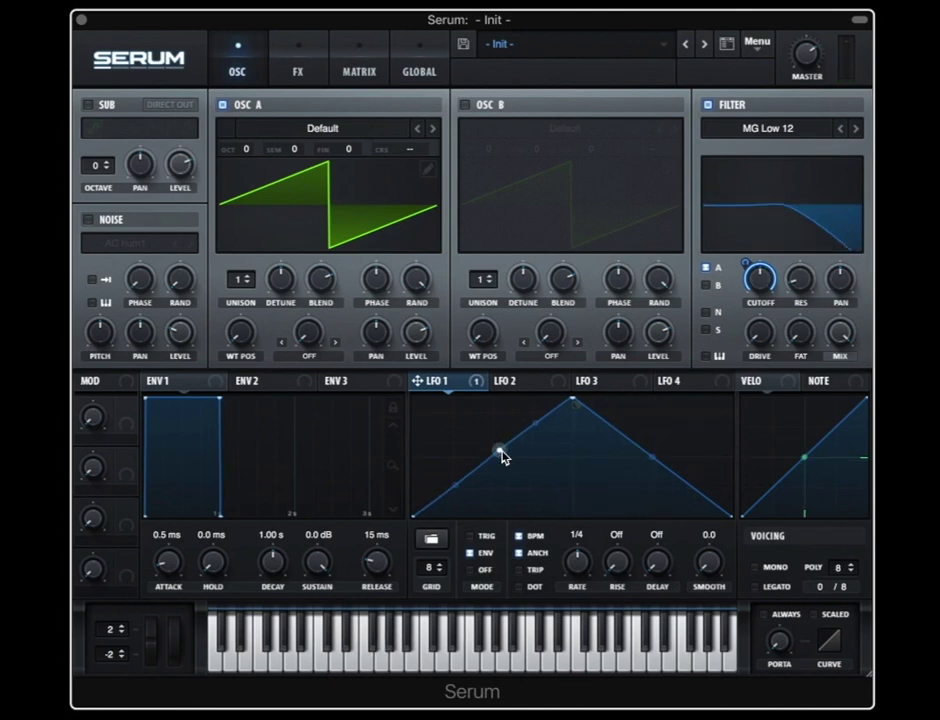
{"action": "right_click", "coordinate": [500, 452]}
{"action": "left_click", "coordinate": [545, 540]}
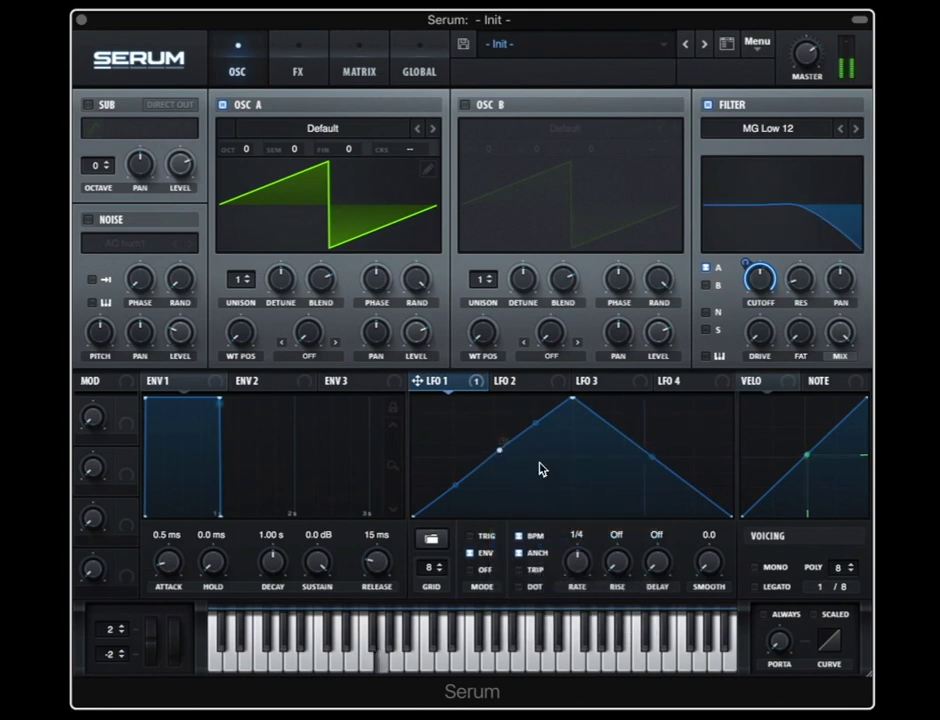
{"action": "left_click_drag", "start_coordinate": [499, 450], "coordinate": [551, 442]}
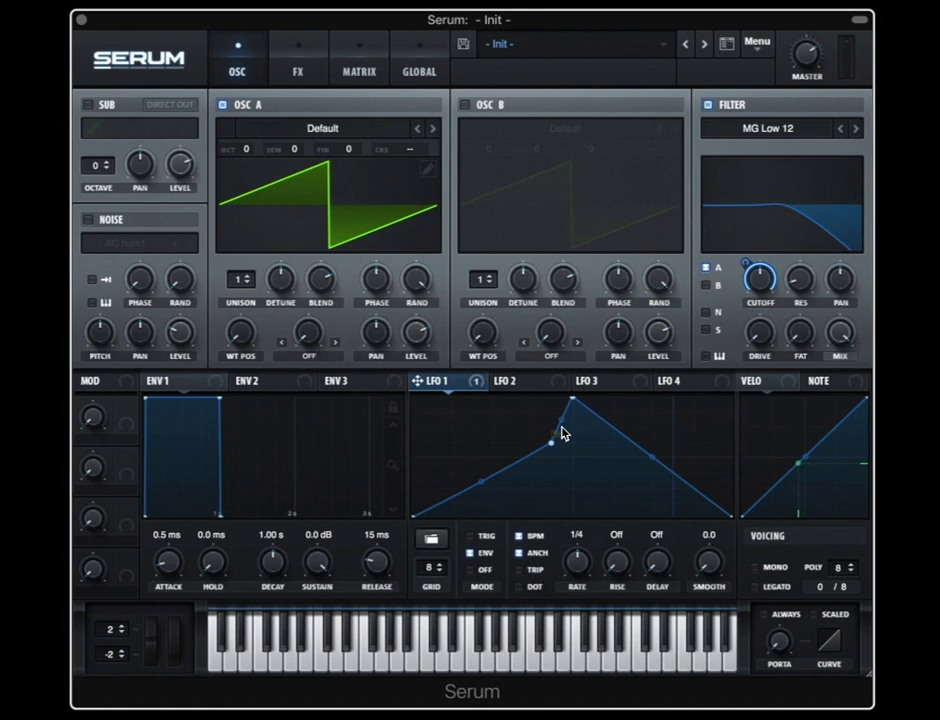
Step: Load the LD BottleBlower [SD] preset from the Leads category
{"action": "left_click", "coordinate": [572, 45]}
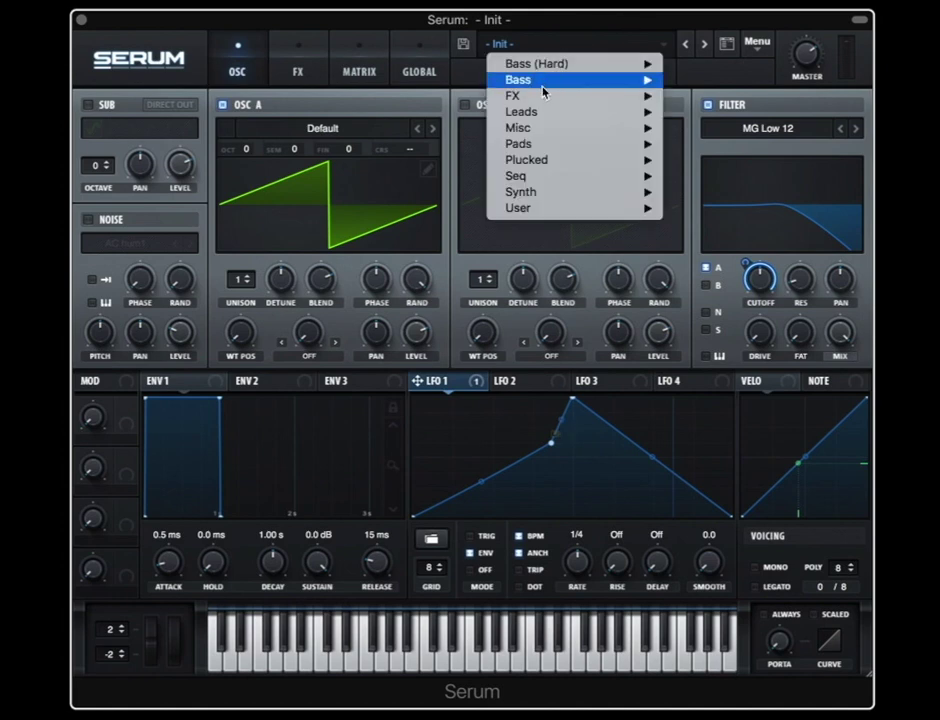
{"action": "mouse_move", "coordinate": [533, 111]}
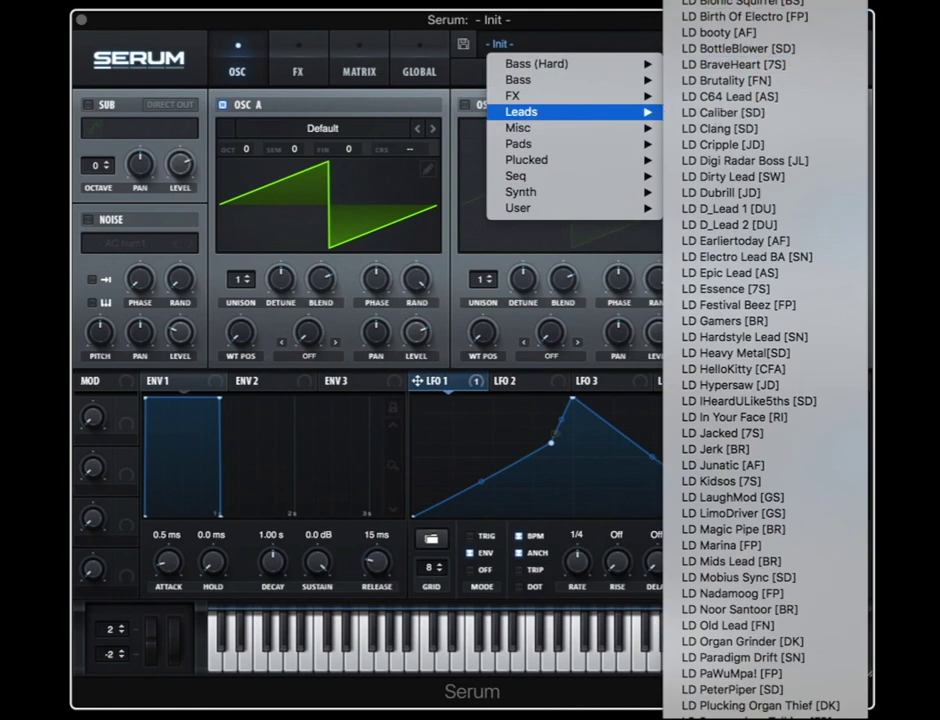
{"action": "left_click", "coordinate": [745, 48]}
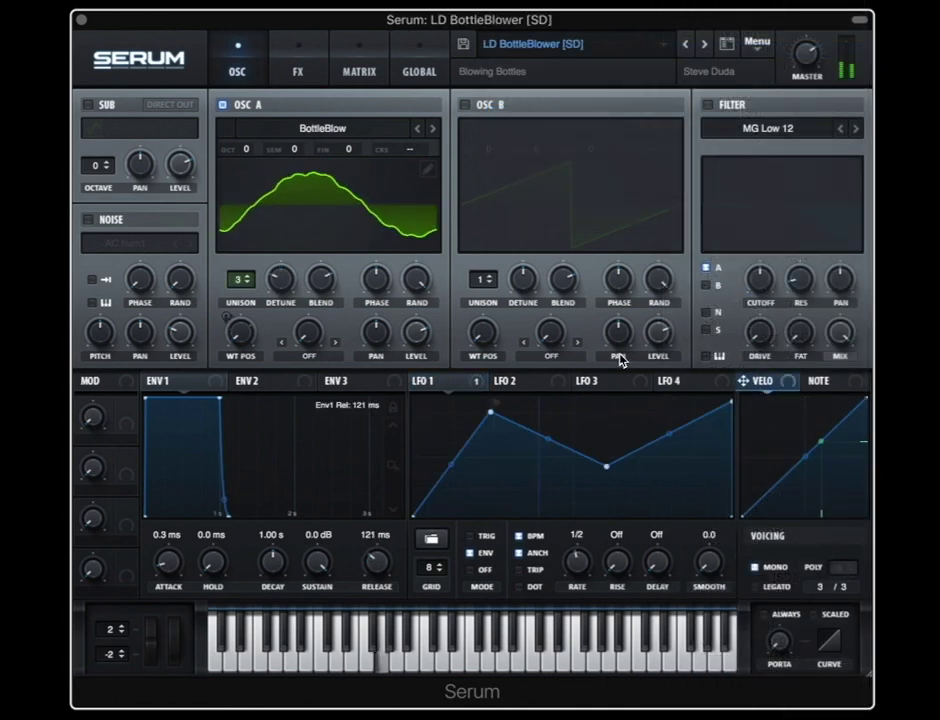
Step: Bypass LFO 1's A WTPos modulation and sweep oscillator A's WT POS knob by hand
{"action": "right_click", "coordinate": [456, 388]}
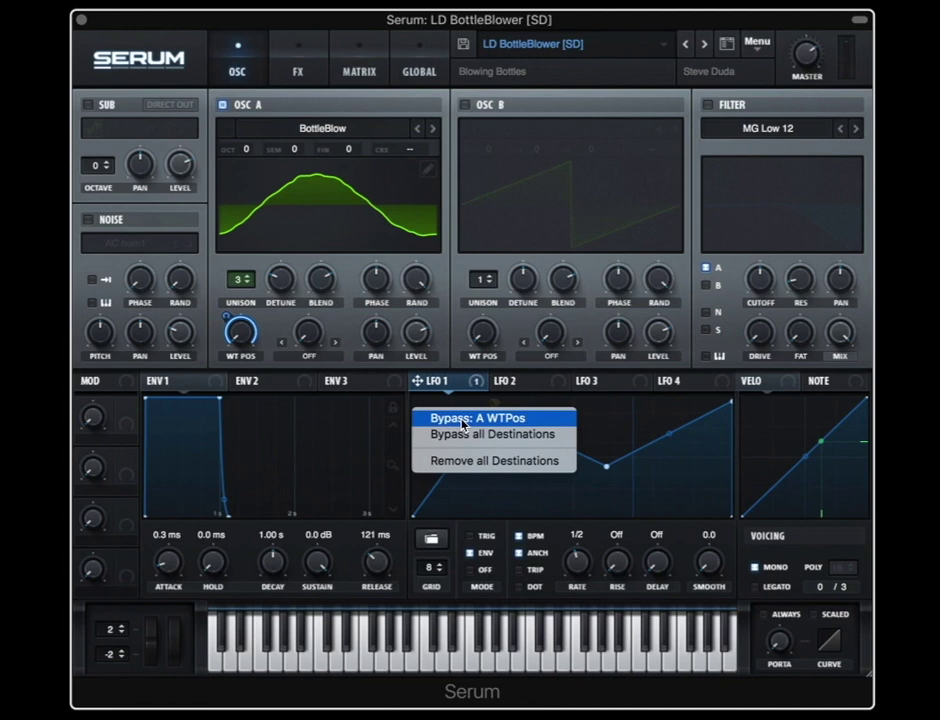
{"action": "left_click", "coordinate": [470, 419]}
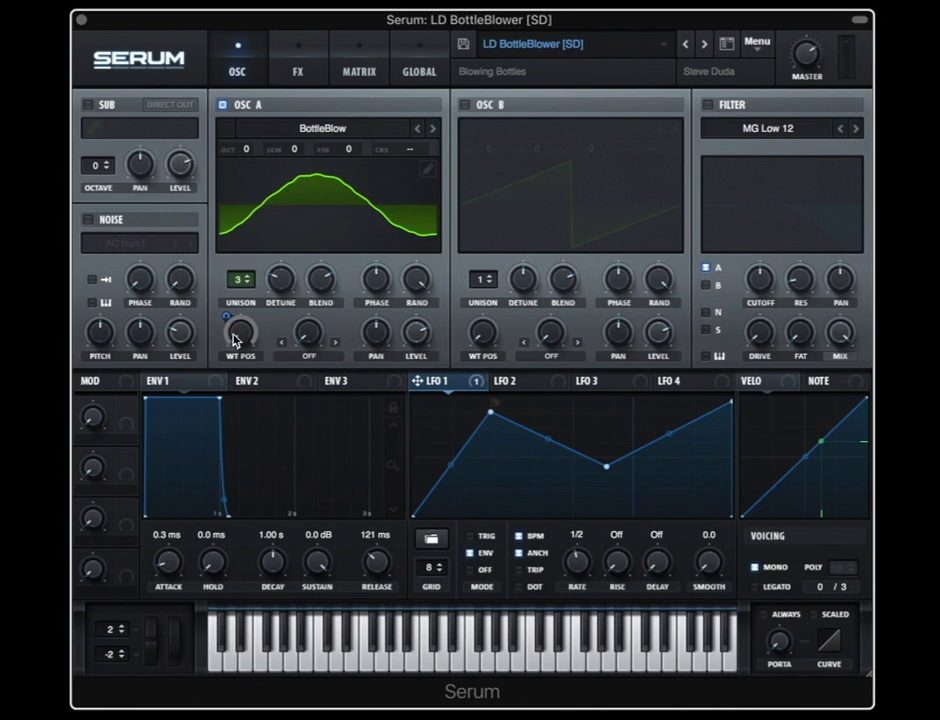
{"action": "left_click_drag", "start_coordinate": [245, 337], "coordinate": [240, 311]}
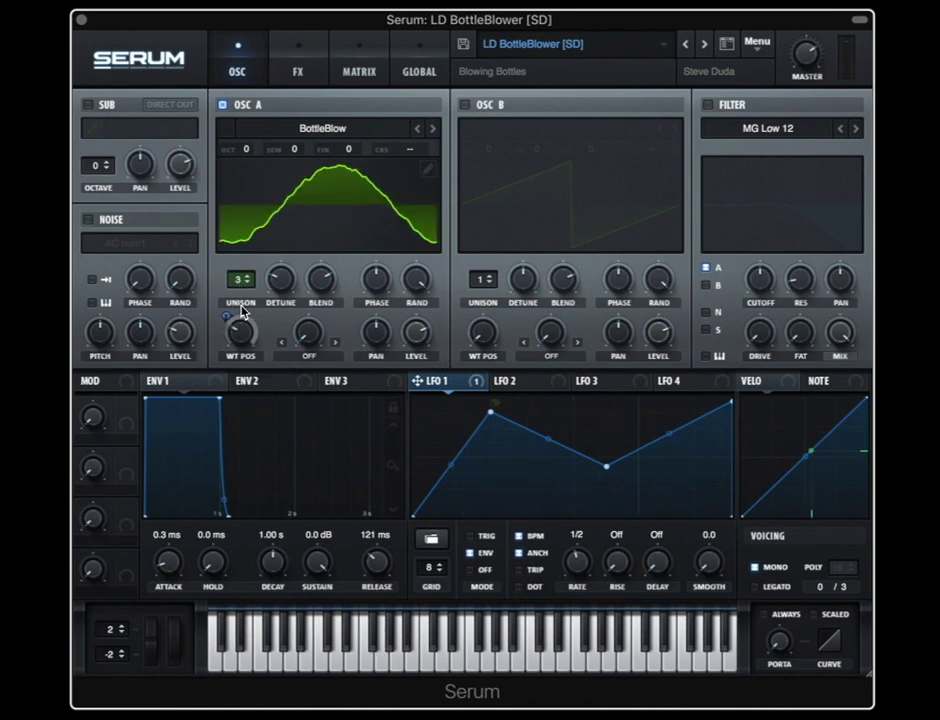
{"action": "left_click_drag", "start_coordinate": [241, 336], "coordinate": [224, 388]}
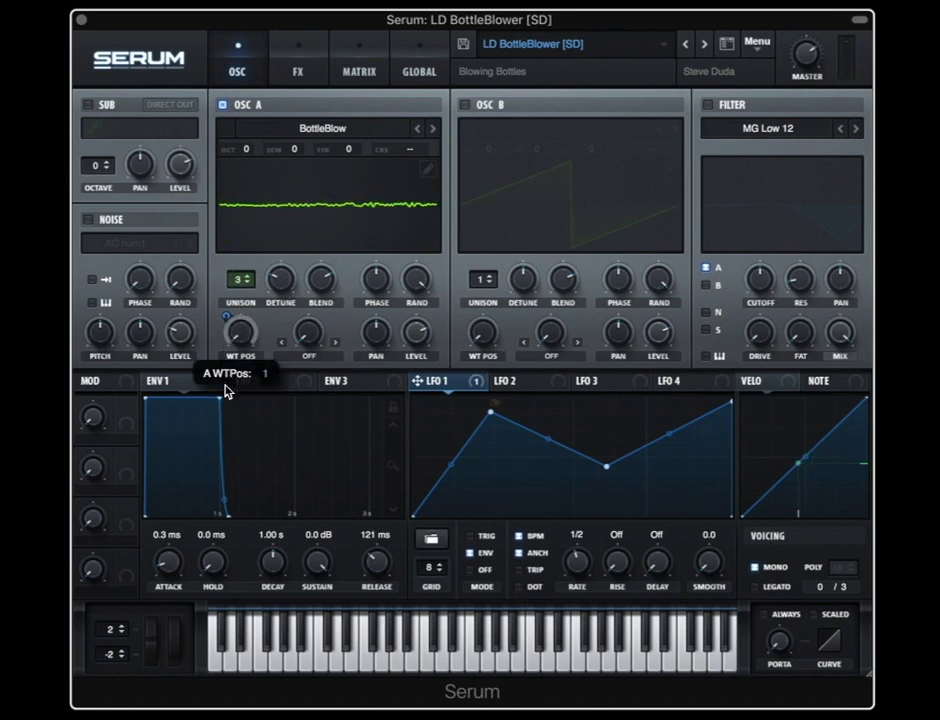
Step: Reactivate LFO 1's A WTPos modulation and remove the loopback point from the peak
{"action": "right_click", "coordinate": [431, 385]}
{"action": "left_click", "coordinate": [515, 420]}
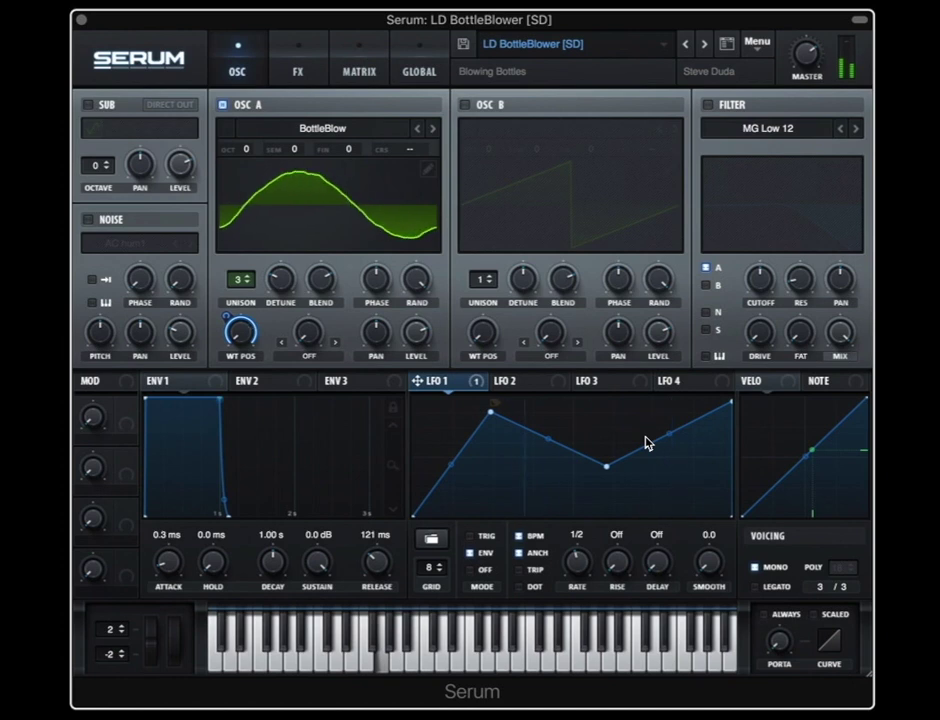
{"action": "right_click", "coordinate": [491, 417]}
{"action": "left_click", "coordinate": [522, 539]}
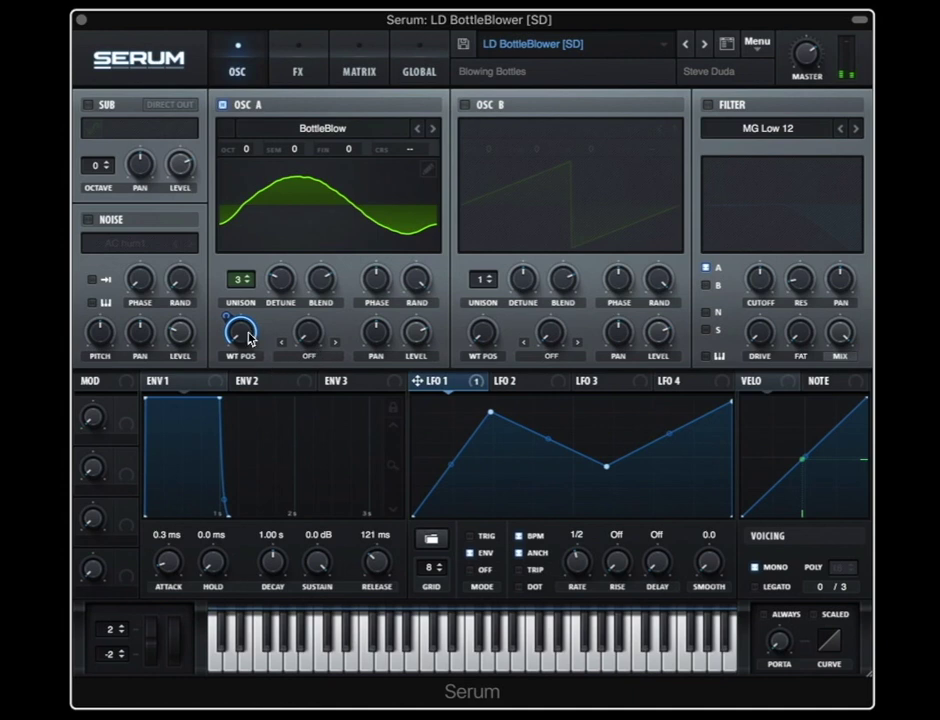
Step: Sweep the wavetable position, bypass A WTPos again, and move WT POS manually
{"action": "left_click_drag", "start_coordinate": [253, 340], "coordinate": [262, 205]}
{"action": "right_click", "coordinate": [474, 383]}
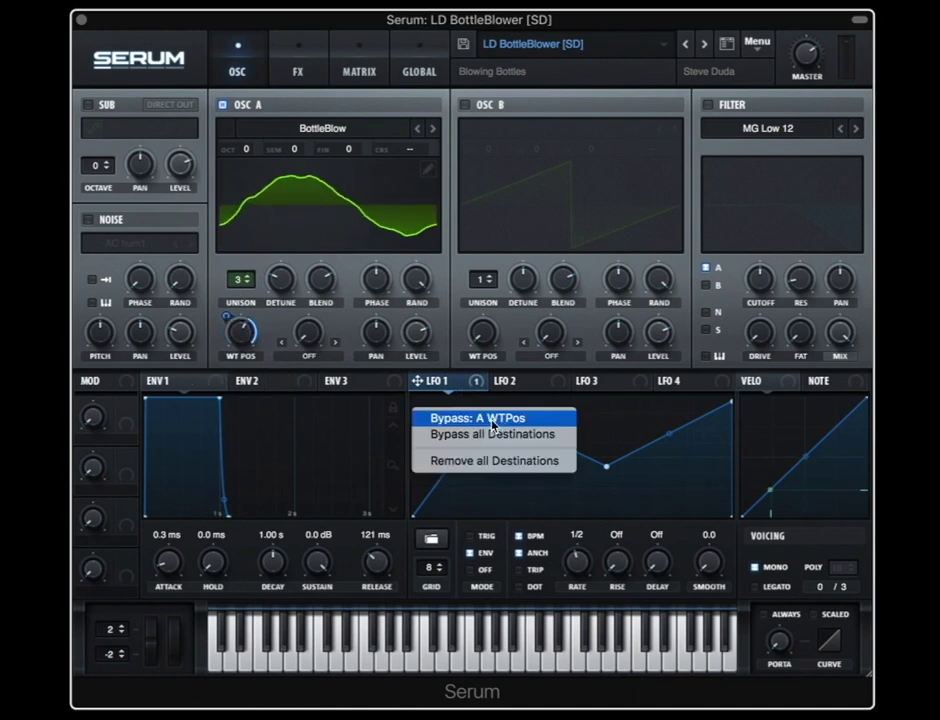
{"action": "left_click", "coordinate": [252, 342]}
{"action": "left_click_drag", "start_coordinate": [252, 342], "coordinate": [252, 485]}
{"action": "mouse_move", "coordinate": [241, 323]}
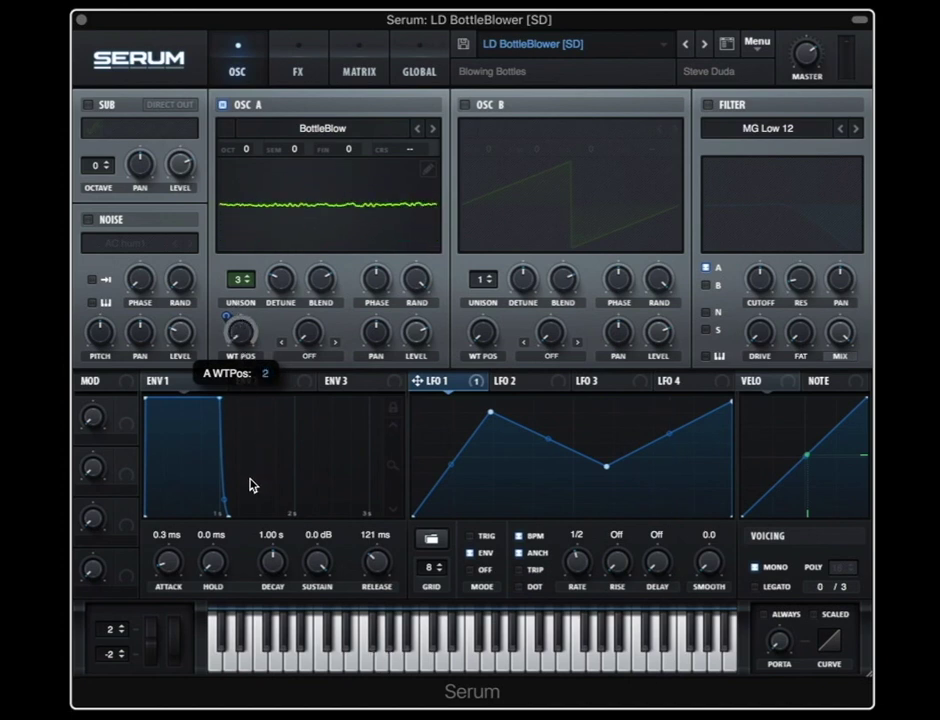
Step: Reactivate LFO 1's A WTPos modulation and cycle its mode Off then back to ENV
{"action": "right_click", "coordinate": [445, 390]}
{"action": "left_click", "coordinate": [480, 420]}
{"action": "left_click", "coordinate": [470, 570]}
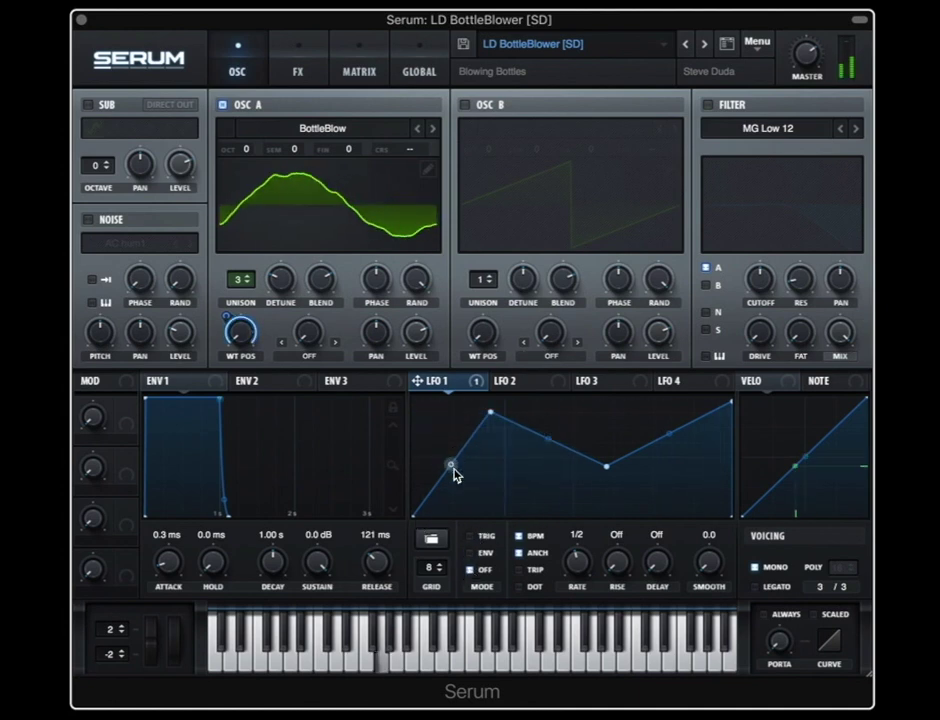
{"action": "left_click", "coordinate": [482, 552]}
Step: Set a loopback point on an LFO 1 curve node
{"action": "right_click", "coordinate": [489, 418]}
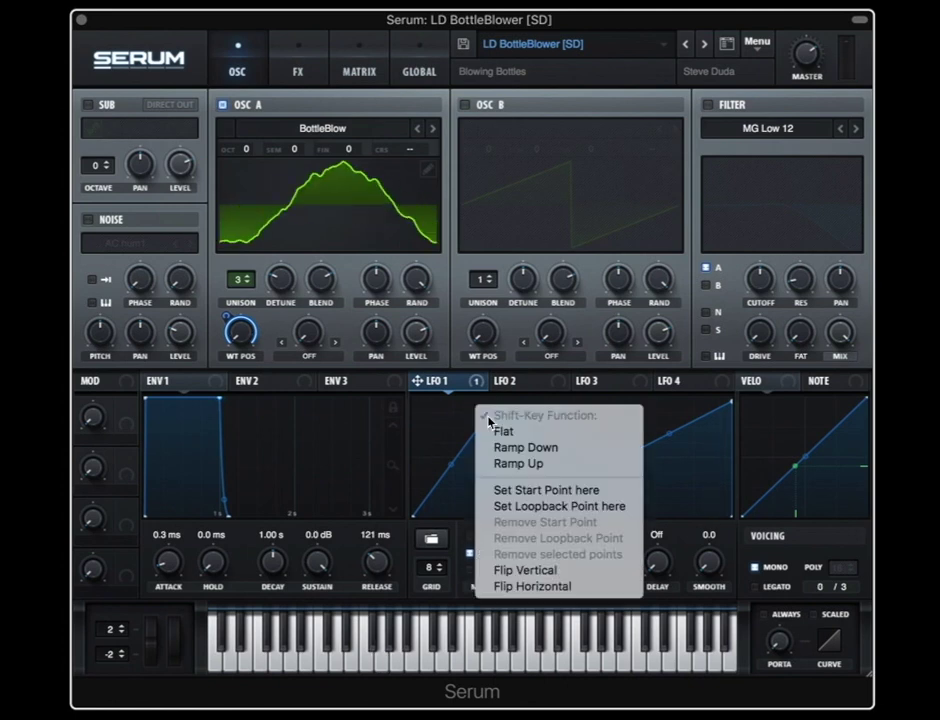
{"action": "left_click", "coordinate": [512, 507]}
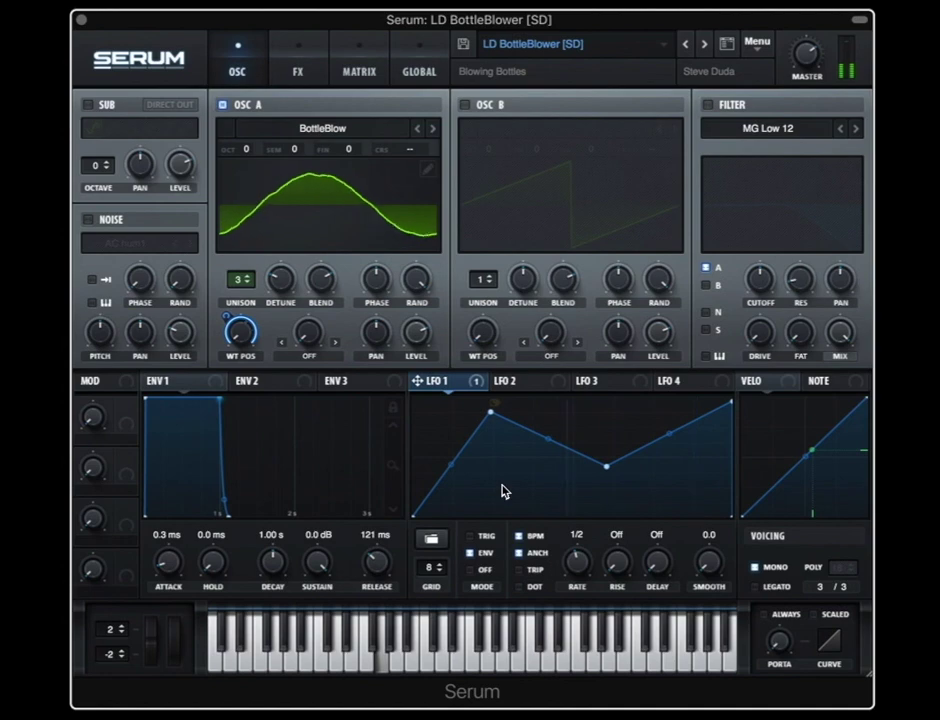
{"action": "left_click", "coordinate": [565, 48]}
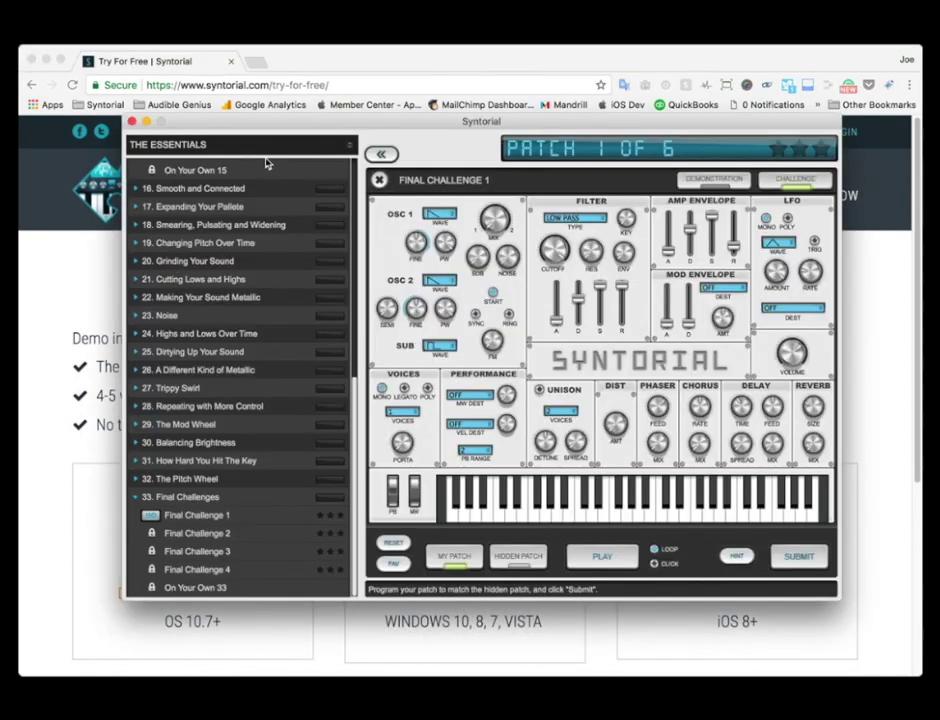
Step: Choose Download Lesson Packs... from Syntorial's The Essentials dropdown
{"action": "left_click", "coordinate": [266, 150]}
{"action": "left_click", "coordinate": [230, 178]}
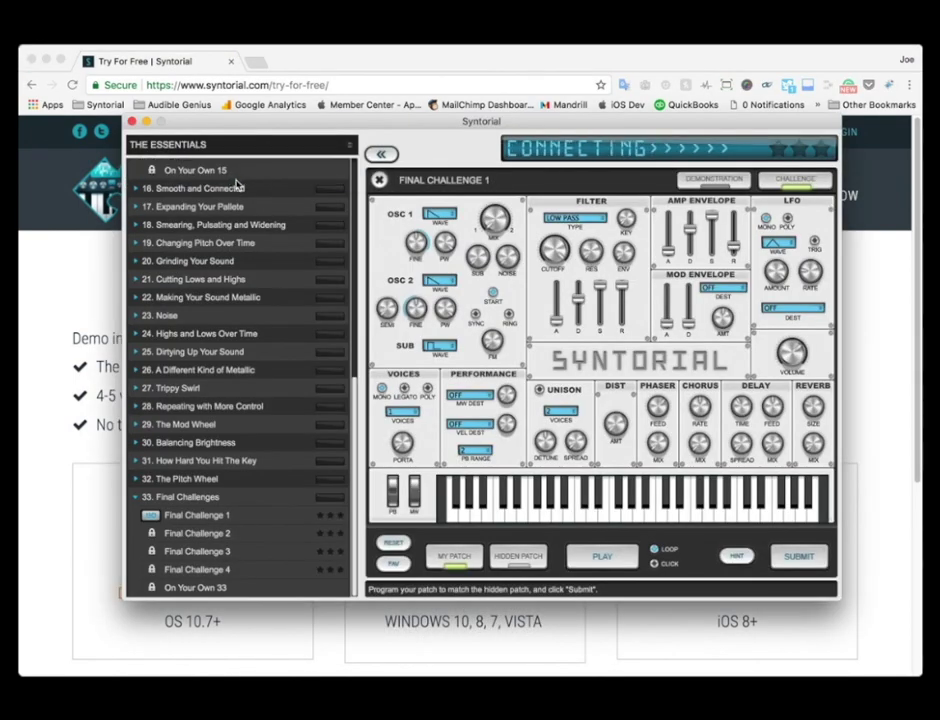